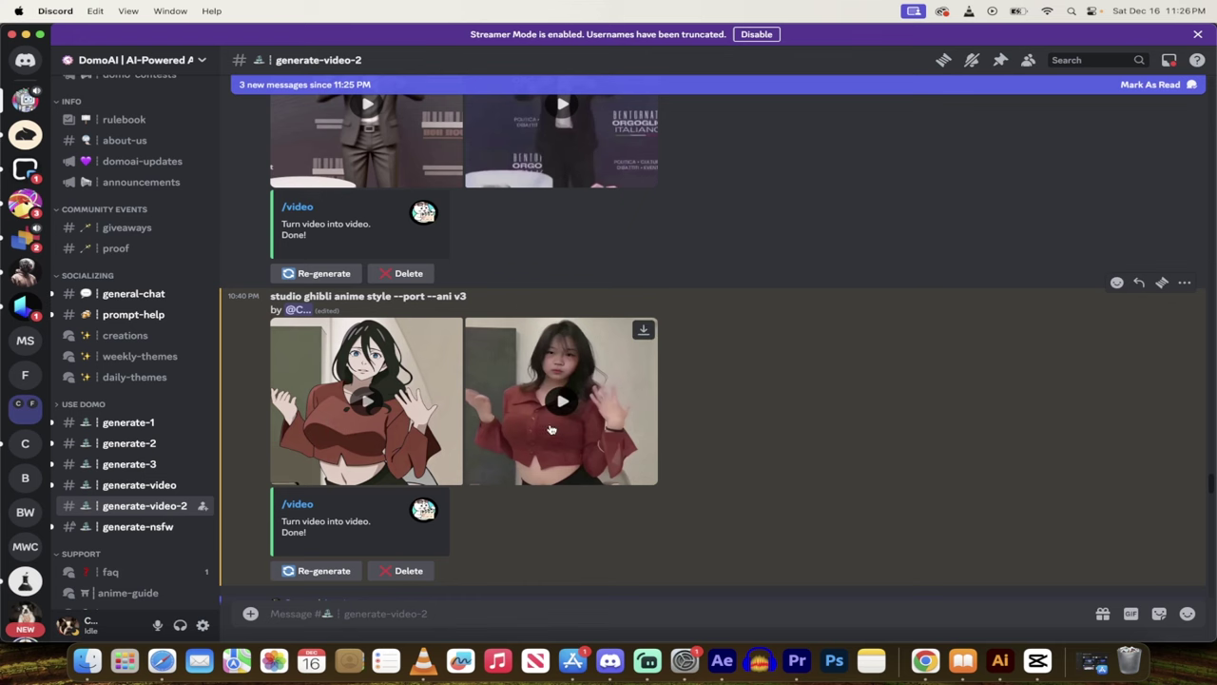
Play the source clip and its anime version in the "studio ghibli anime style --port --ani v3" post
click(563, 403)
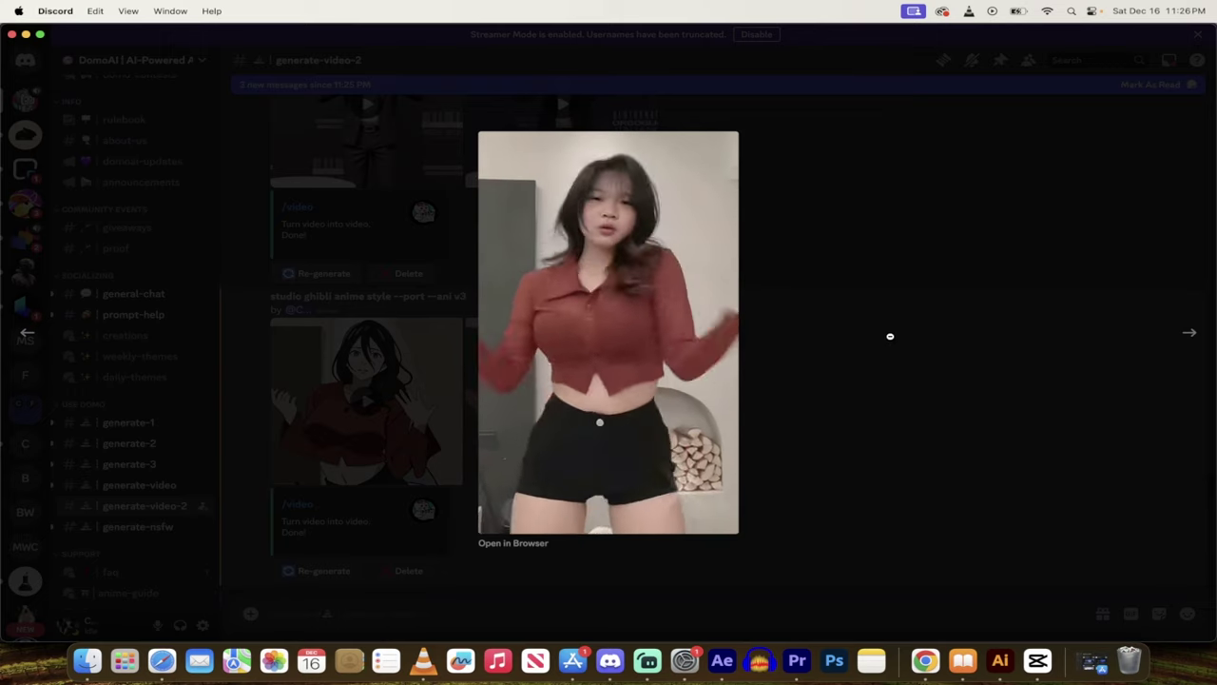
click(865, 319)
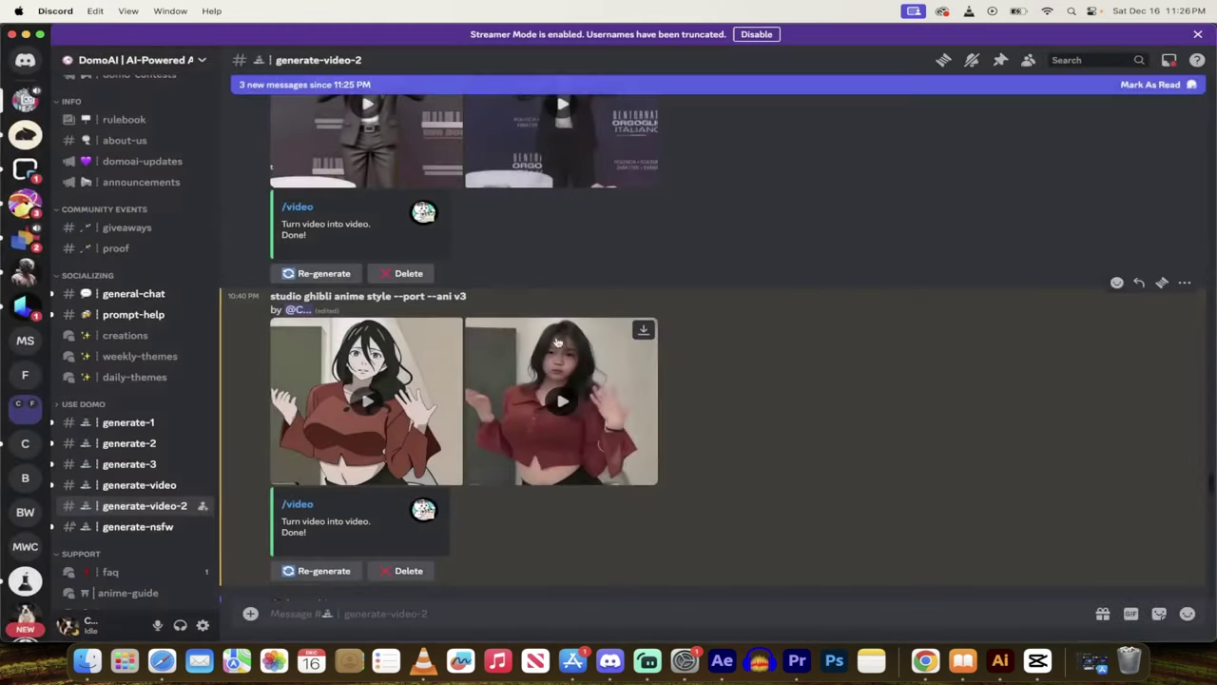
click(367, 388)
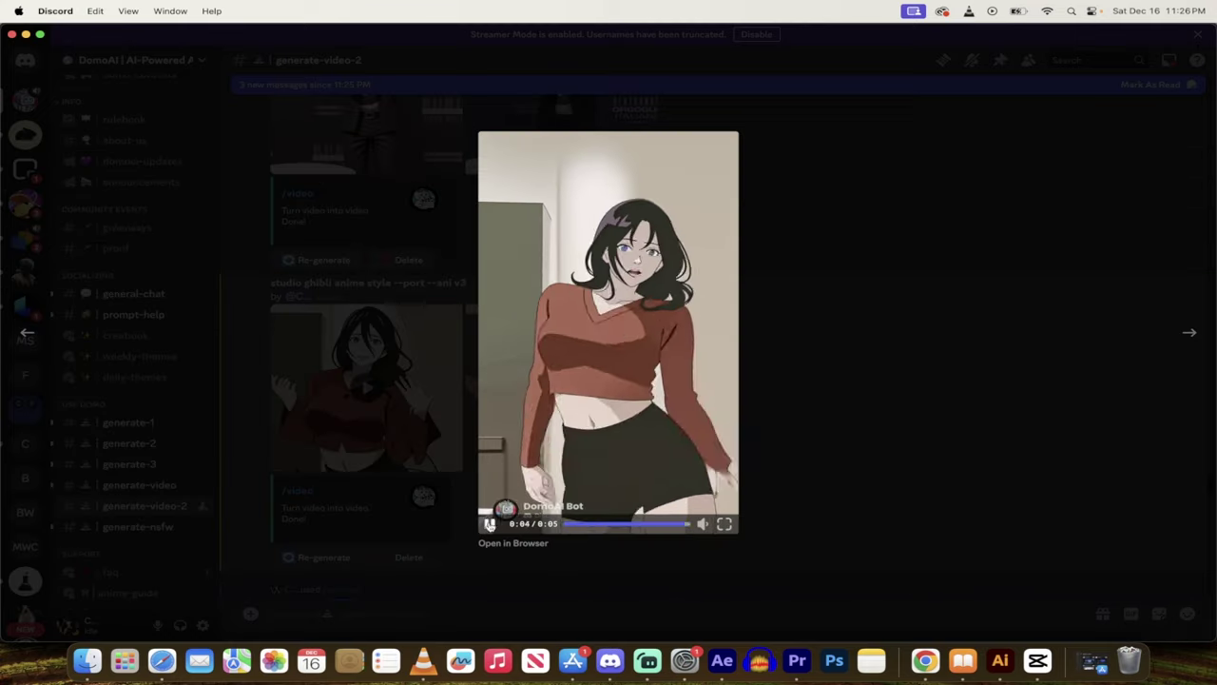
click(828, 371)
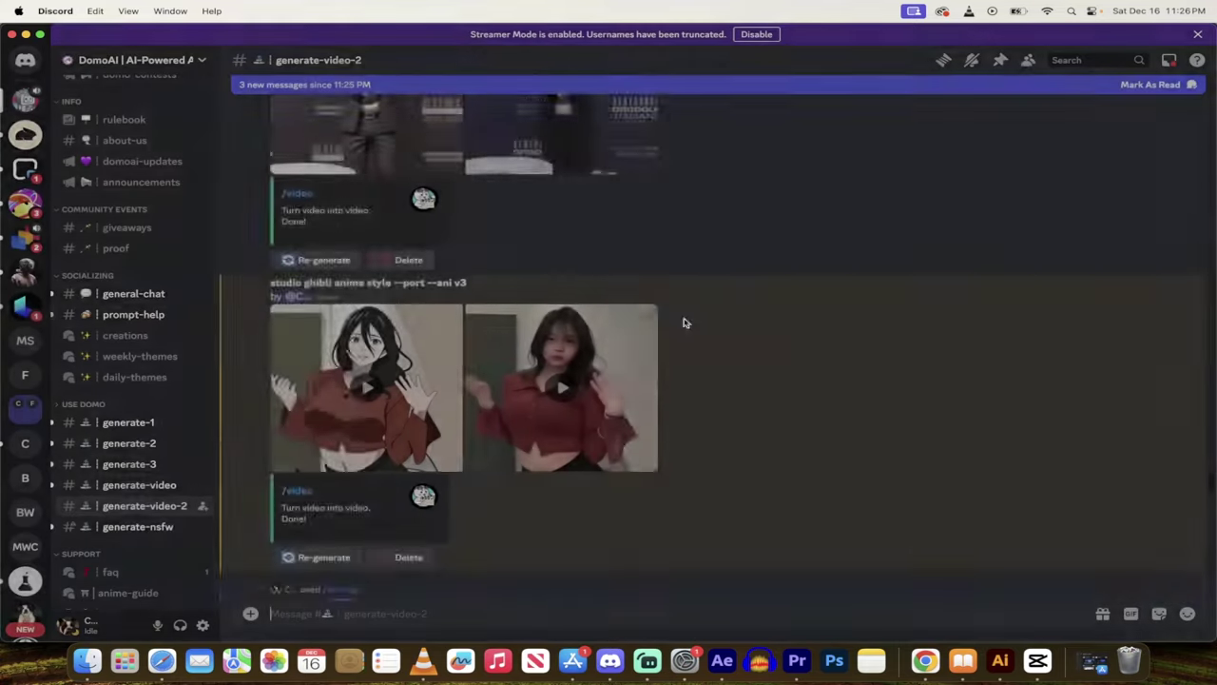
Find the earlier "a girl --sq --ani v3" post and play its source clip and anime version
scroll(682, 320, up, 10)
scroll(647, 310, up, 15)
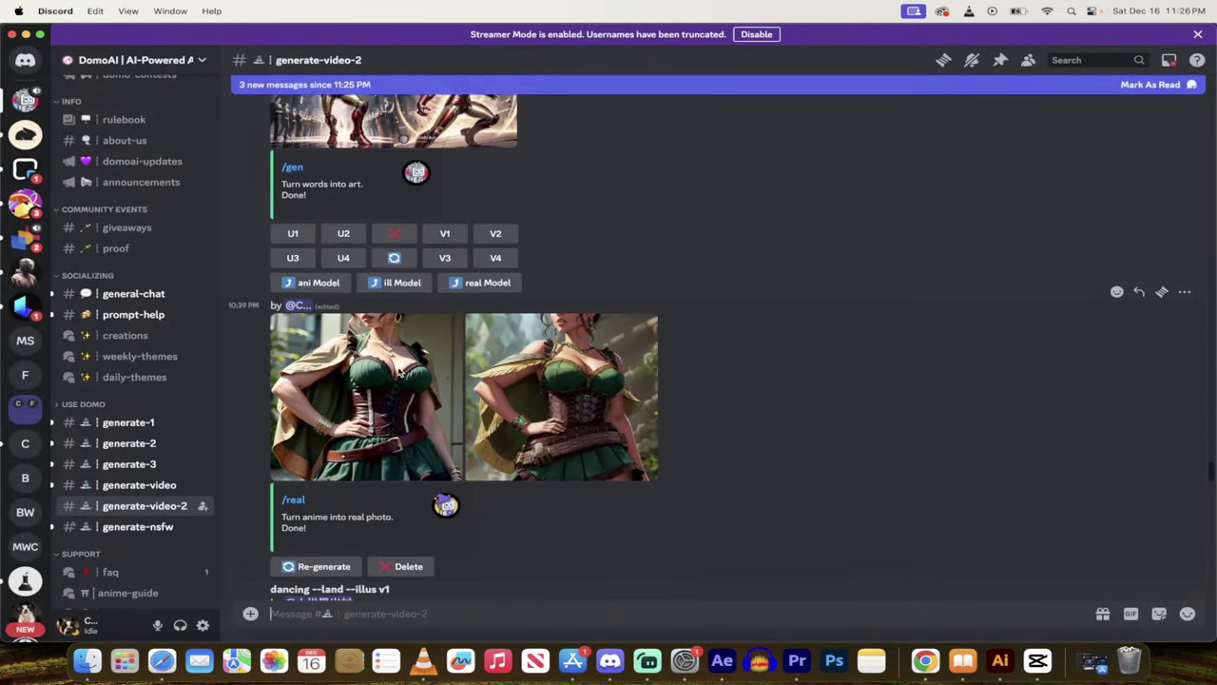
scroll(400, 372, up, 5)
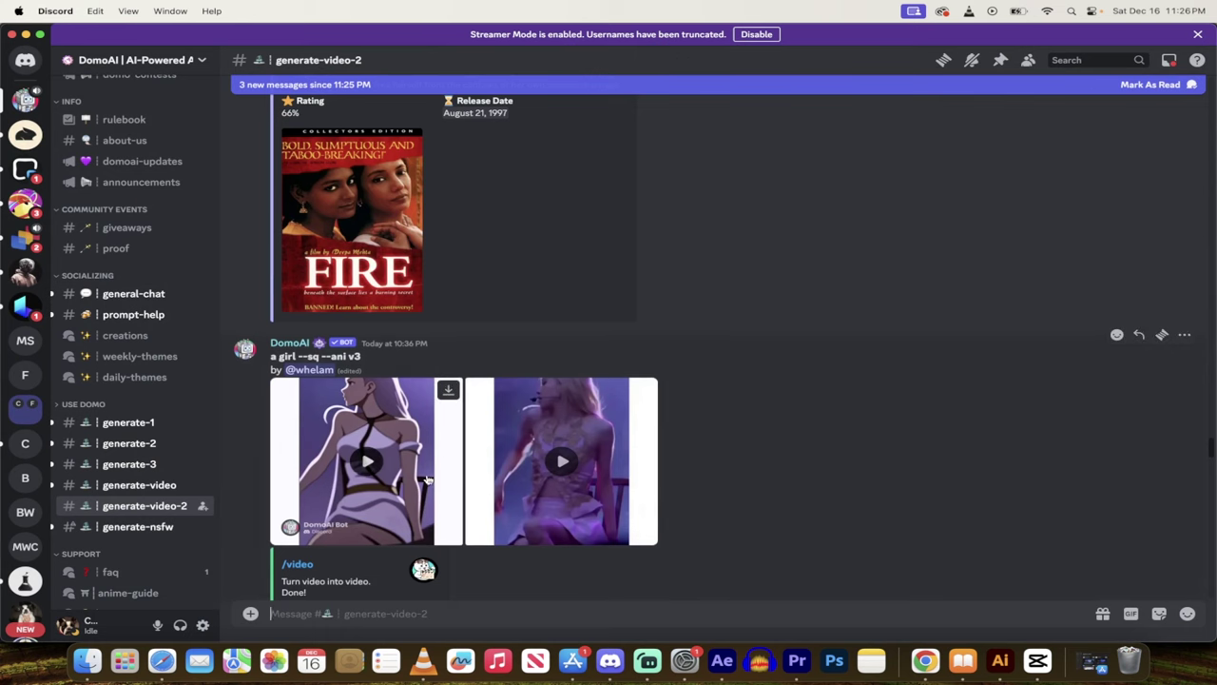
click(562, 463)
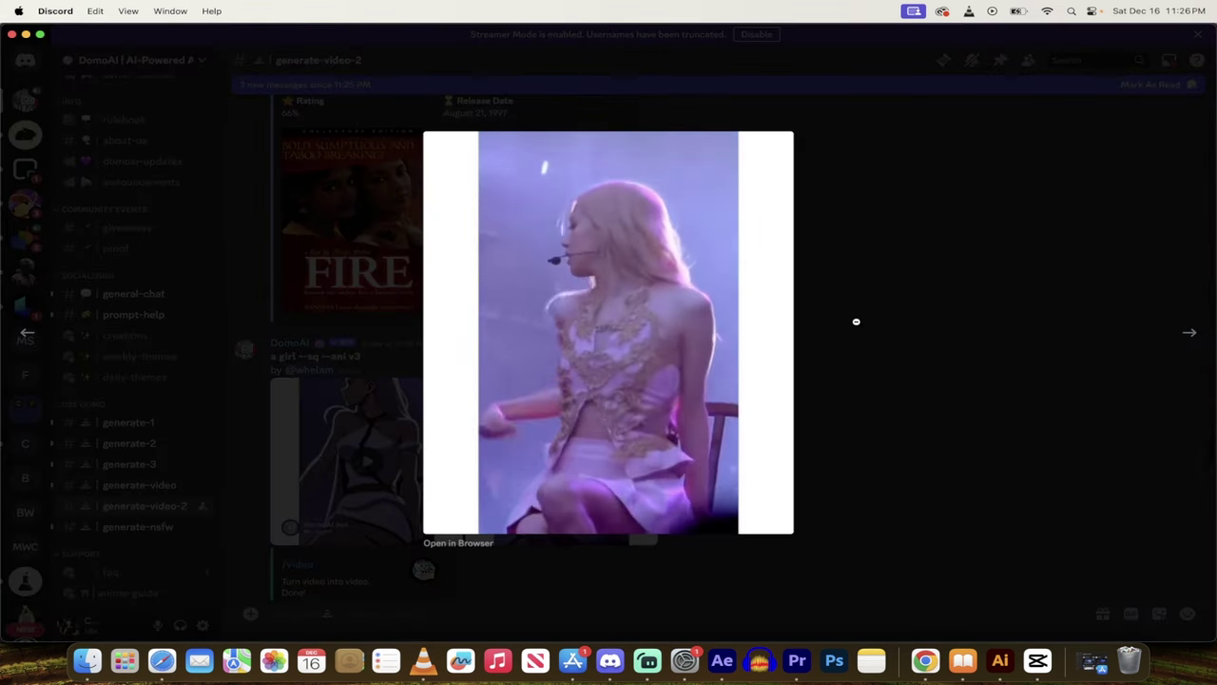
click(881, 342)
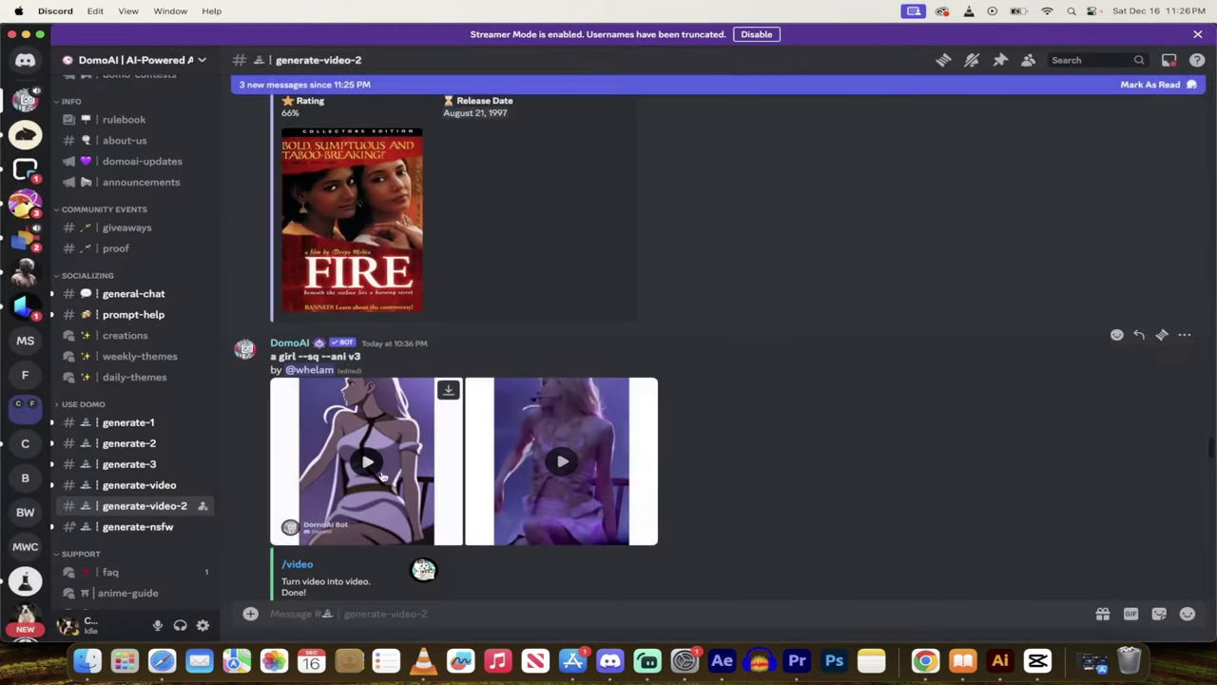
click(412, 464)
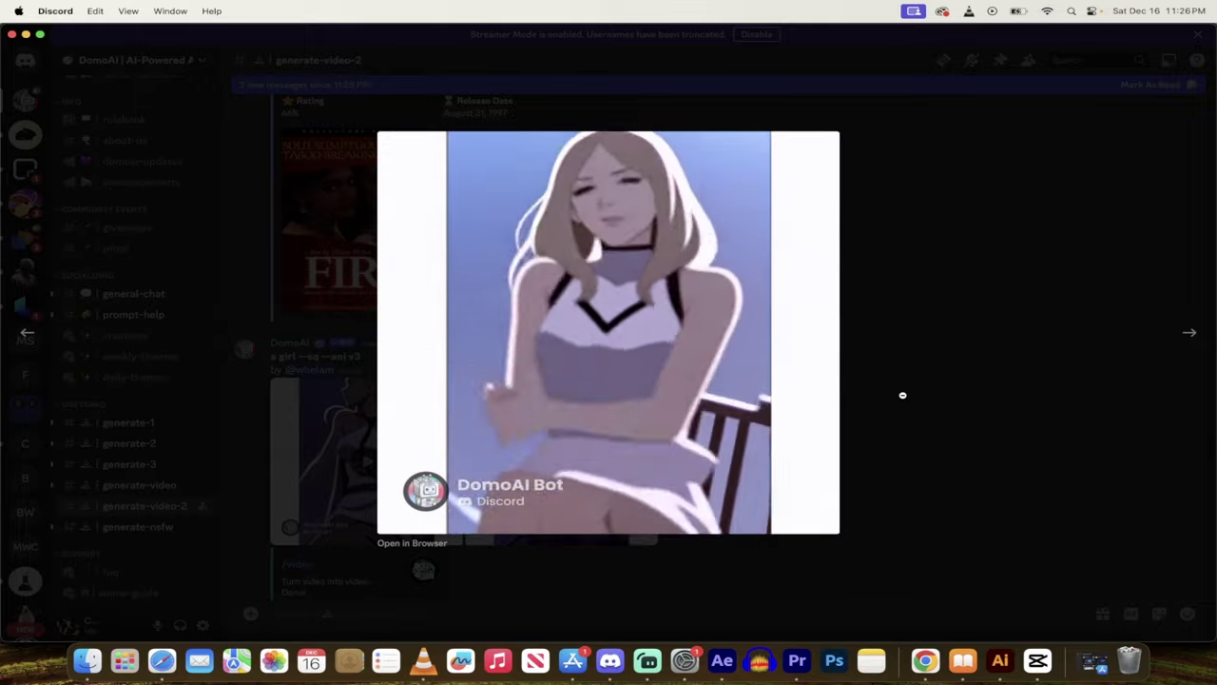
click(904, 394)
Browse the other video-to-video generations in the channel, such as the "a deer --land --ani v2" post, and return to the newest messages
scroll(571, 485, down, 5)
scroll(570, 485, down, 15)
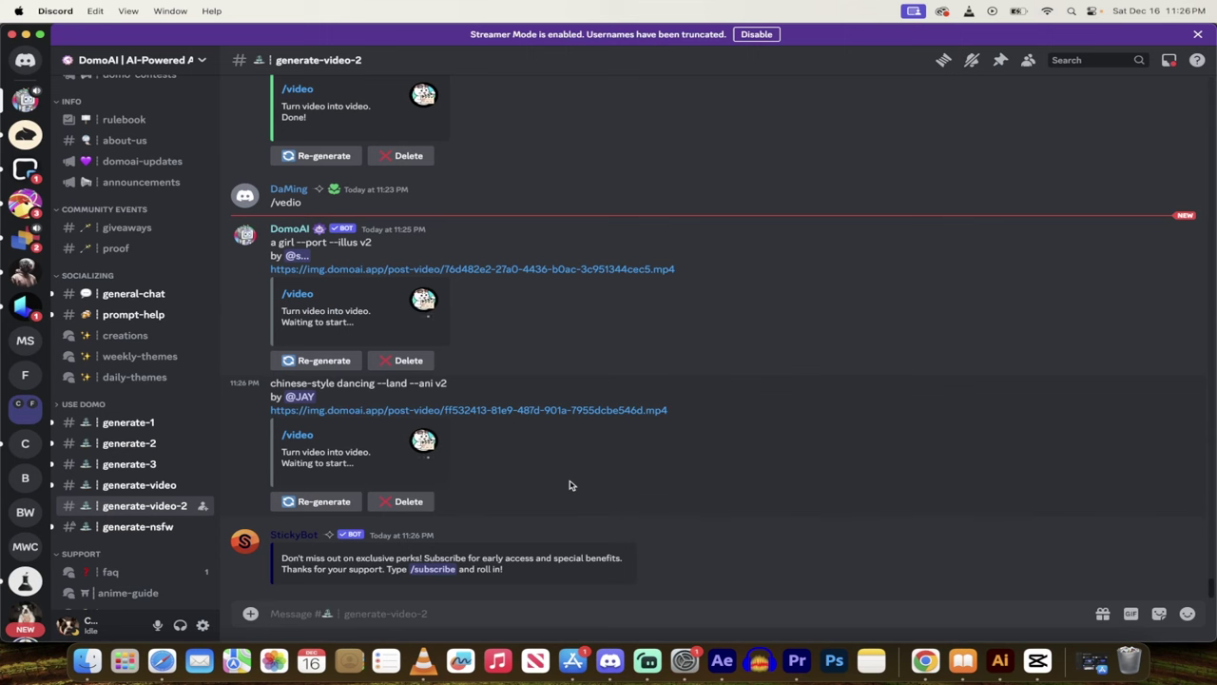
scroll(571, 485, up, 10)
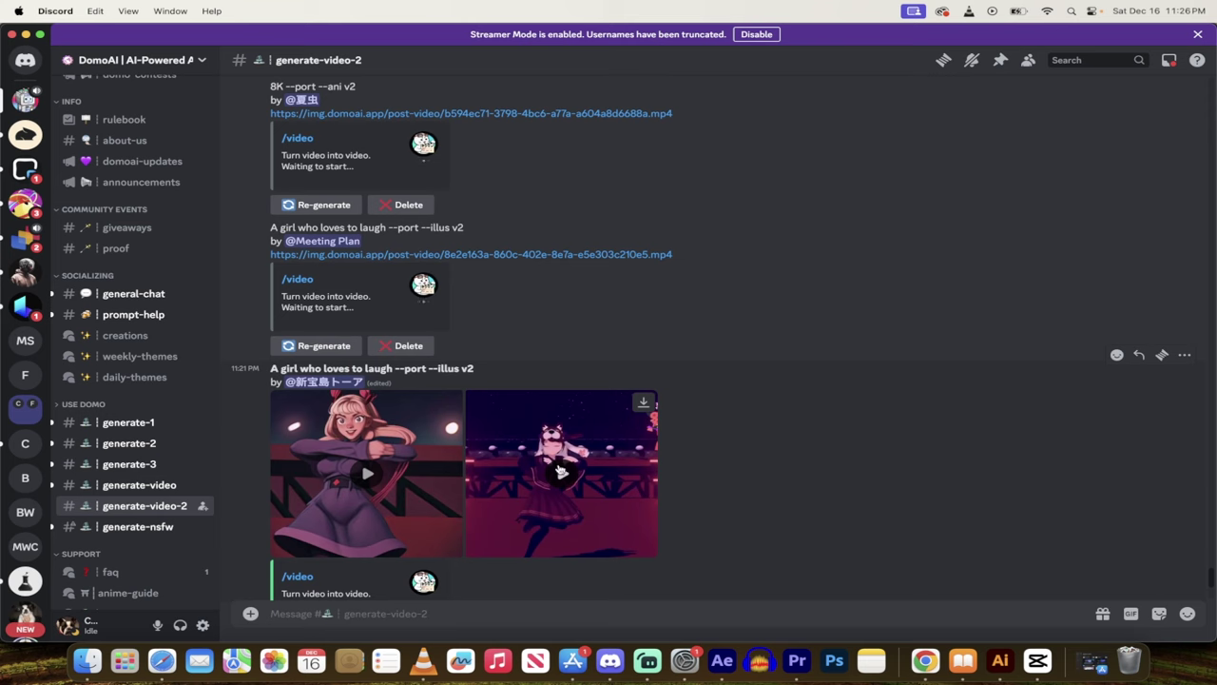
scroll(562, 472, up, 10)
scroll(571, 438, down, 3)
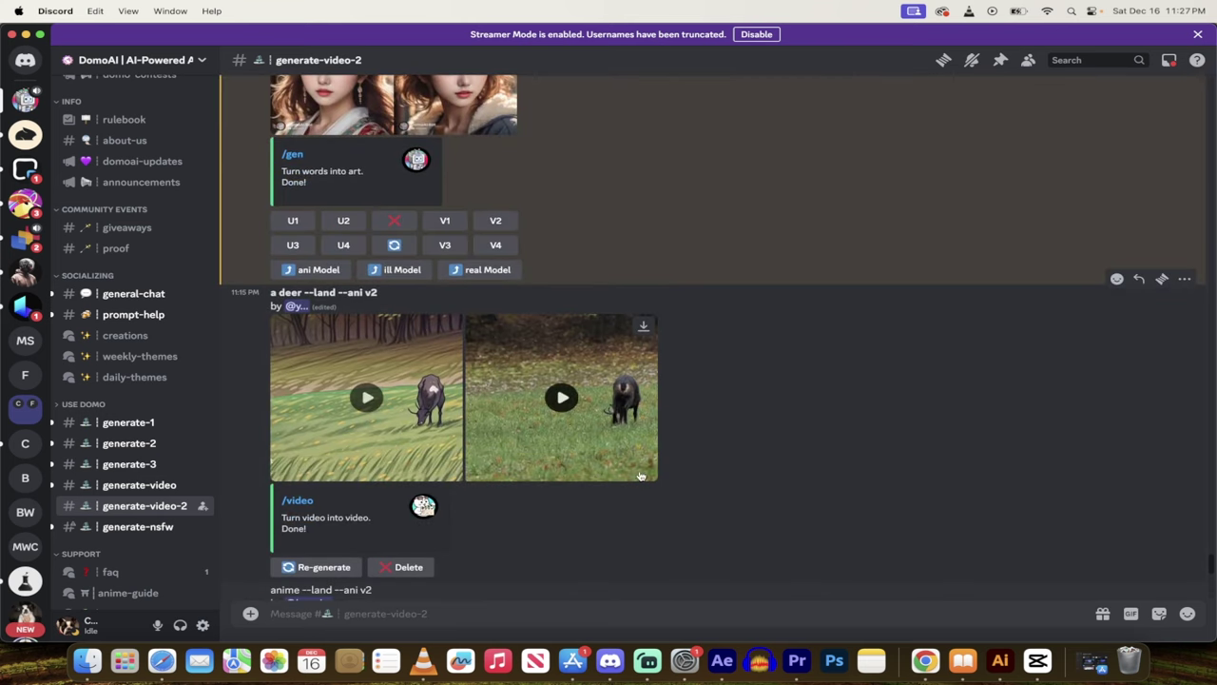
scroll(523, 451, down, 1)
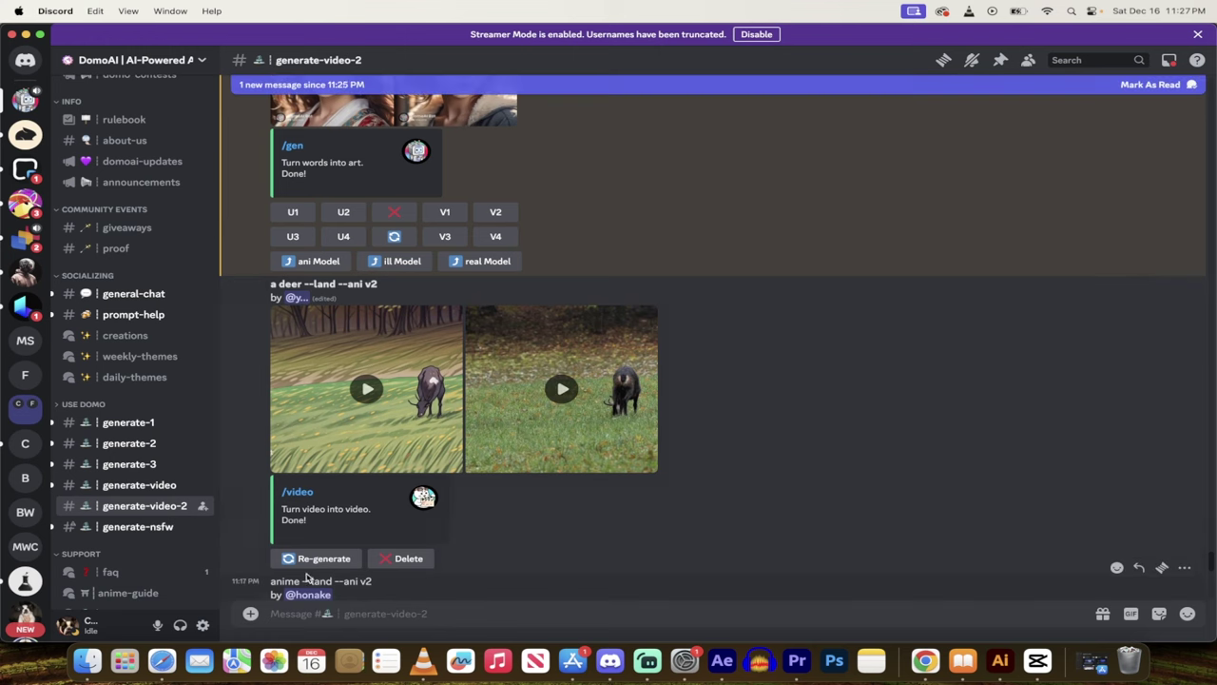
scroll(516, 511, down, 10)
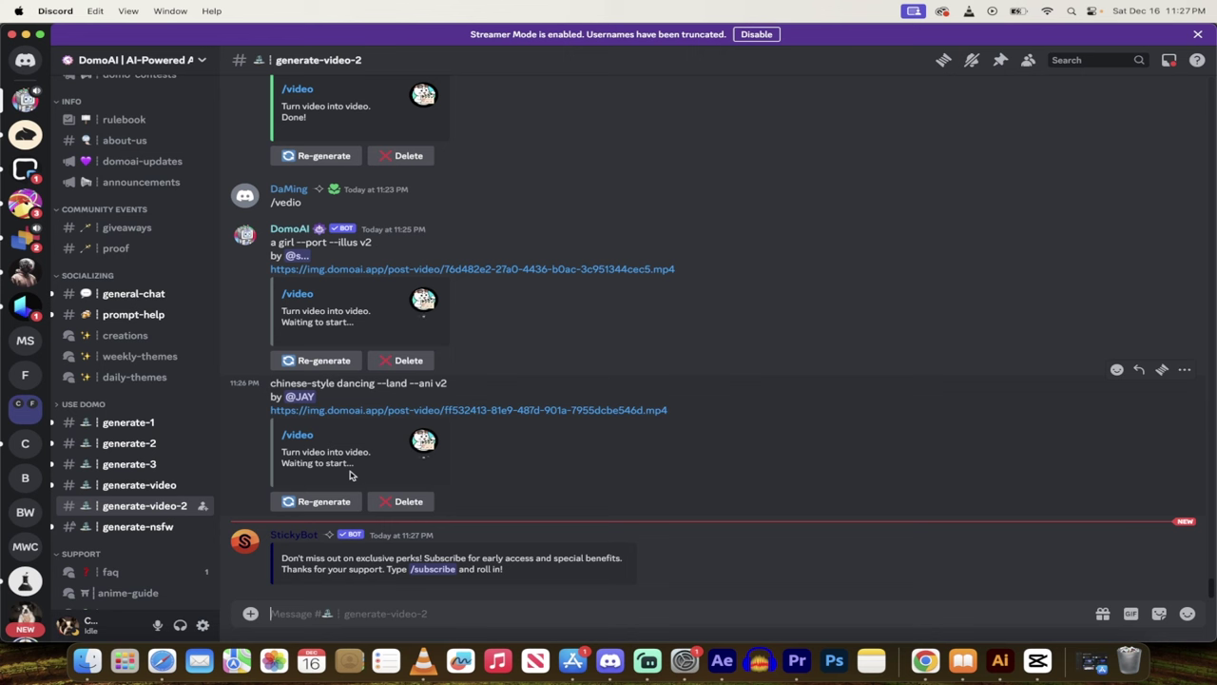
Start DomoAI's /video command in the generate-video-2 channel
mouse_move(147, 487)
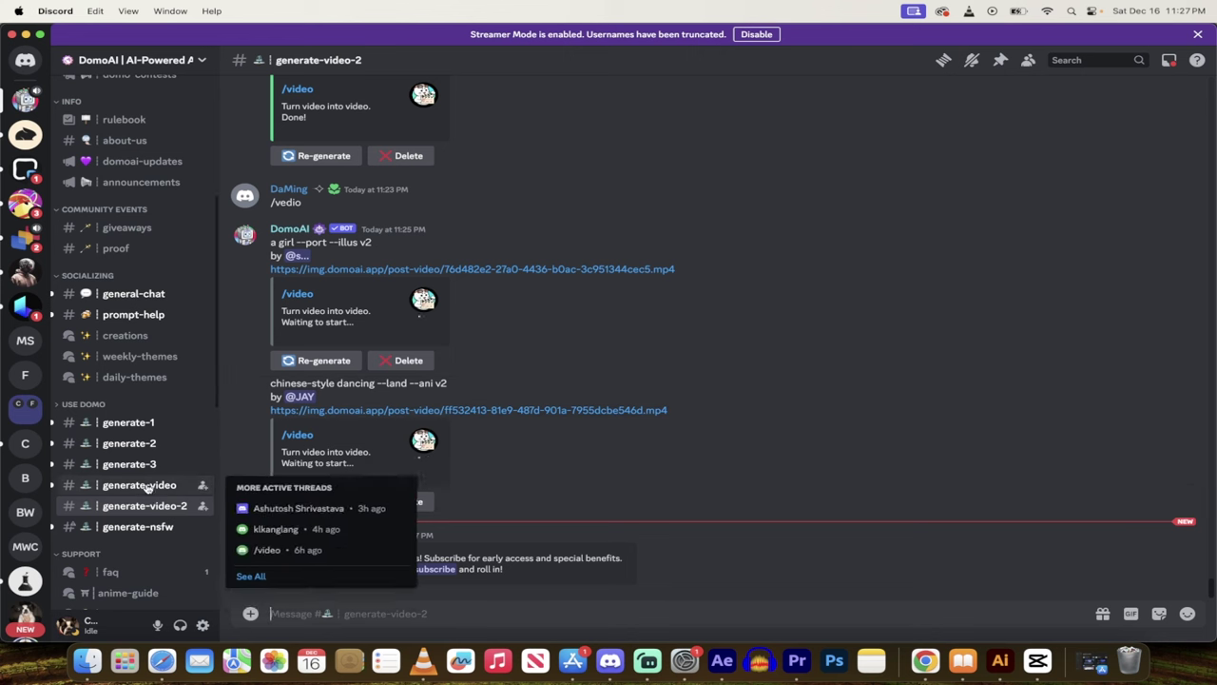
mouse_move(141, 510)
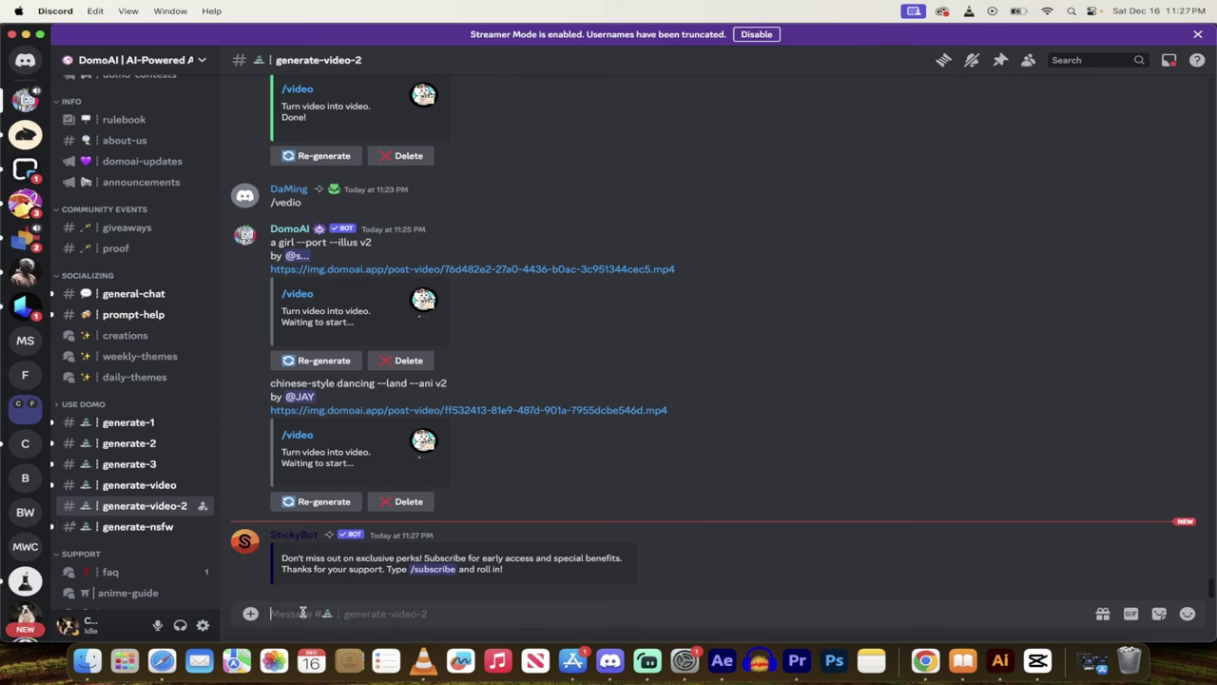
text(/vid)
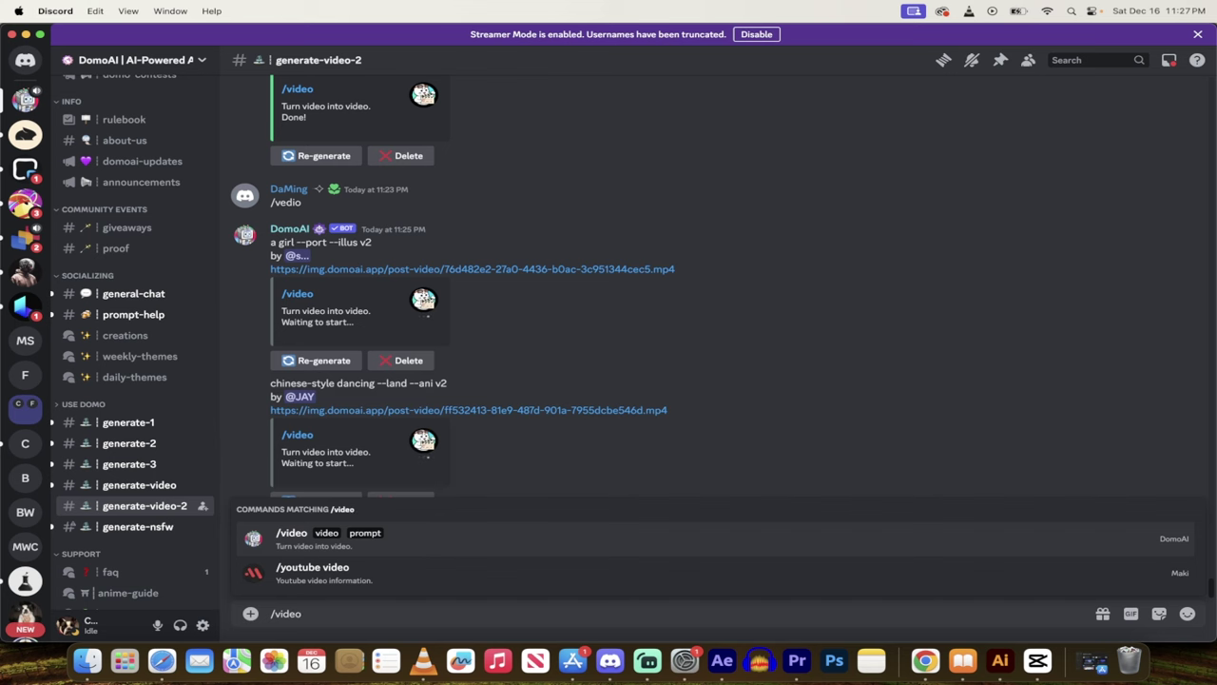
text(eo)
key(Return)
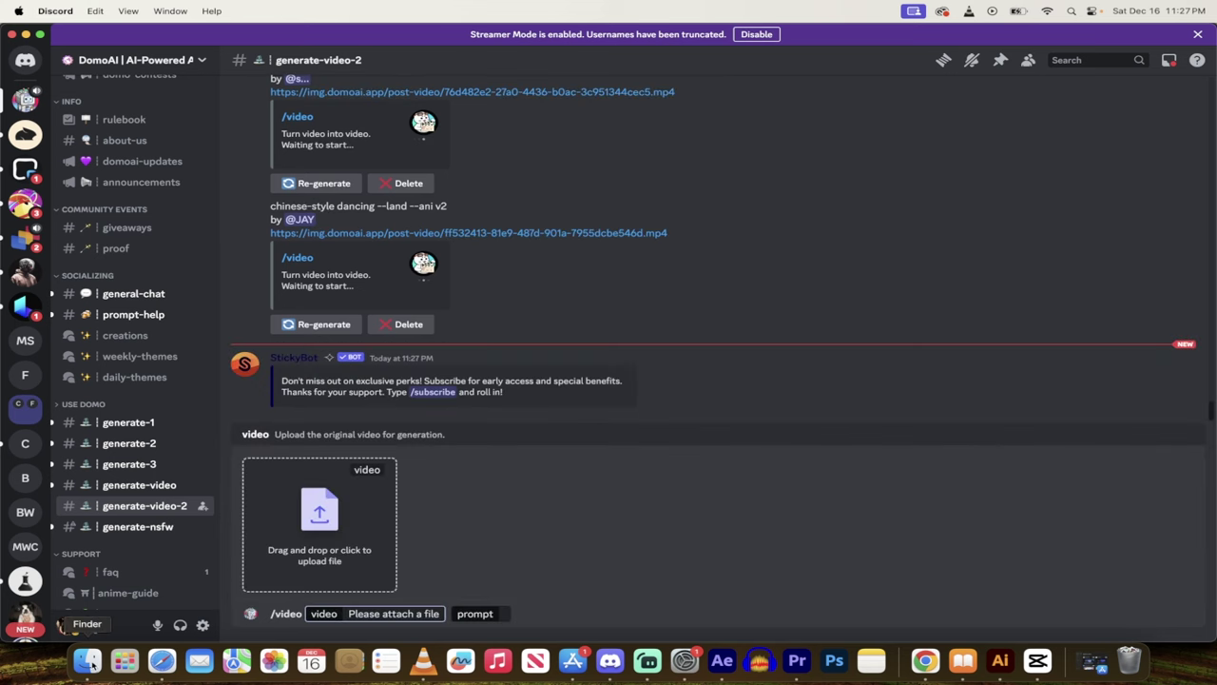
Attach f7ef8b13-bf4e-4b73-ac15-fba0d6ebff8e.mov from the Downloads folder as the command's source video
click(91, 664)
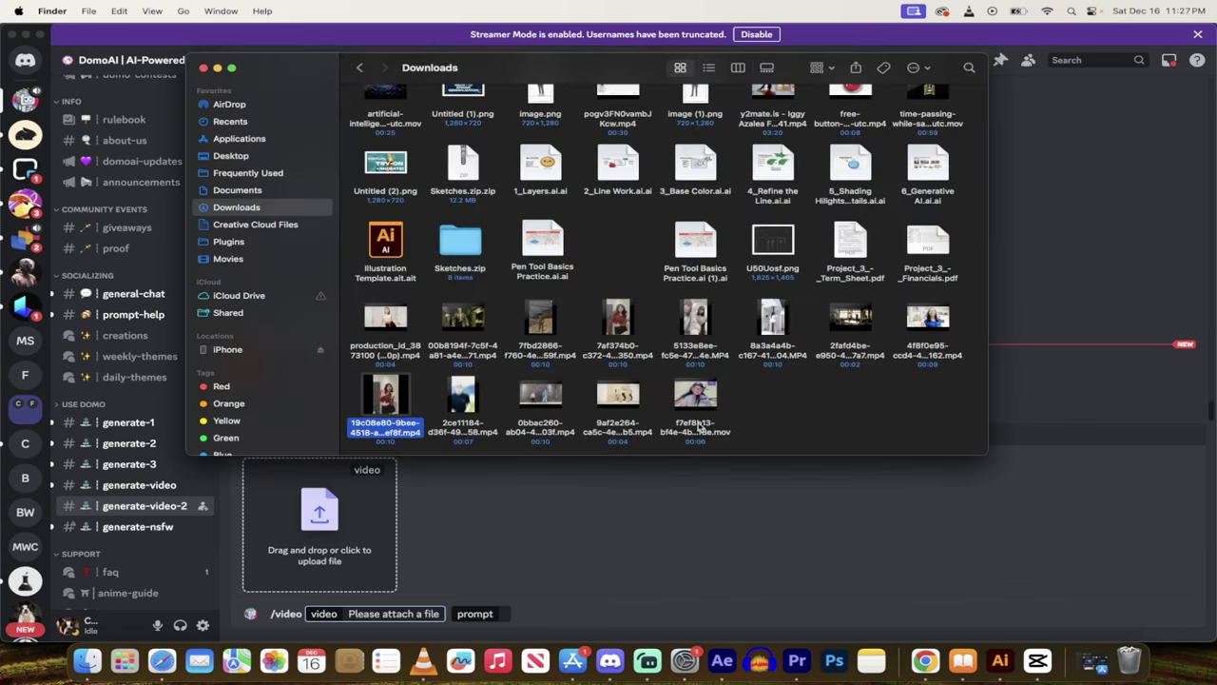
drag(699, 419, 333, 527)
key(super+Tab)
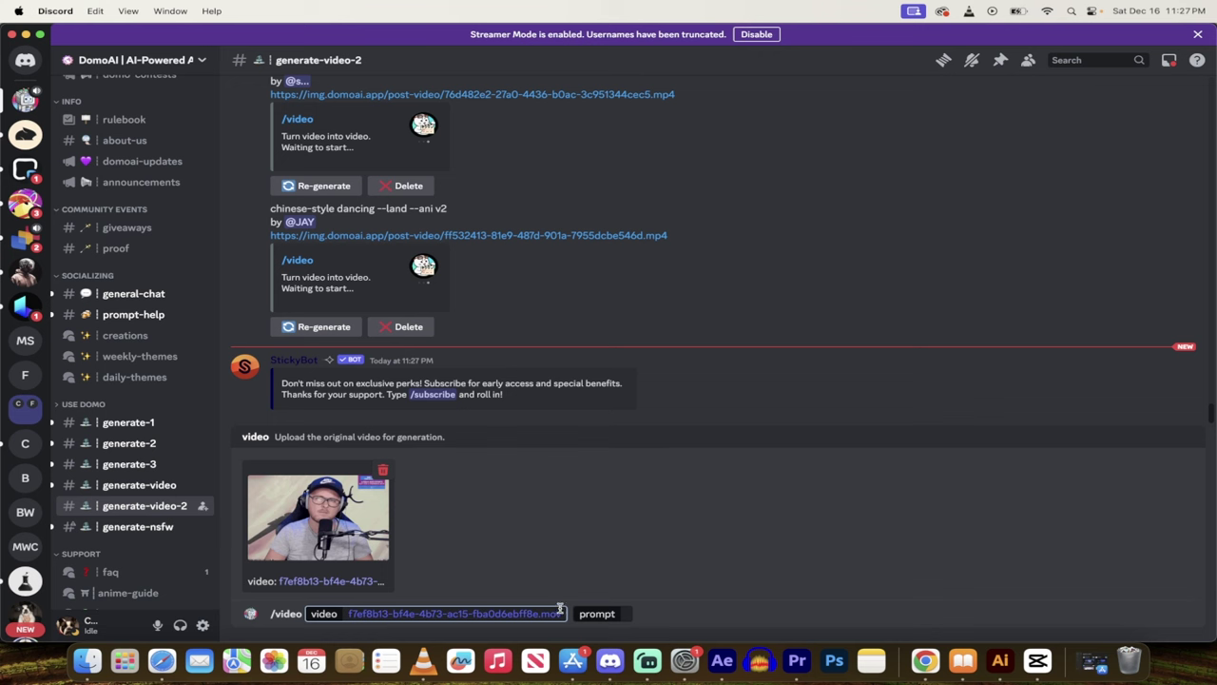
Set the command's prompt to "anime studio ghibli" and submit it
click(625, 615)
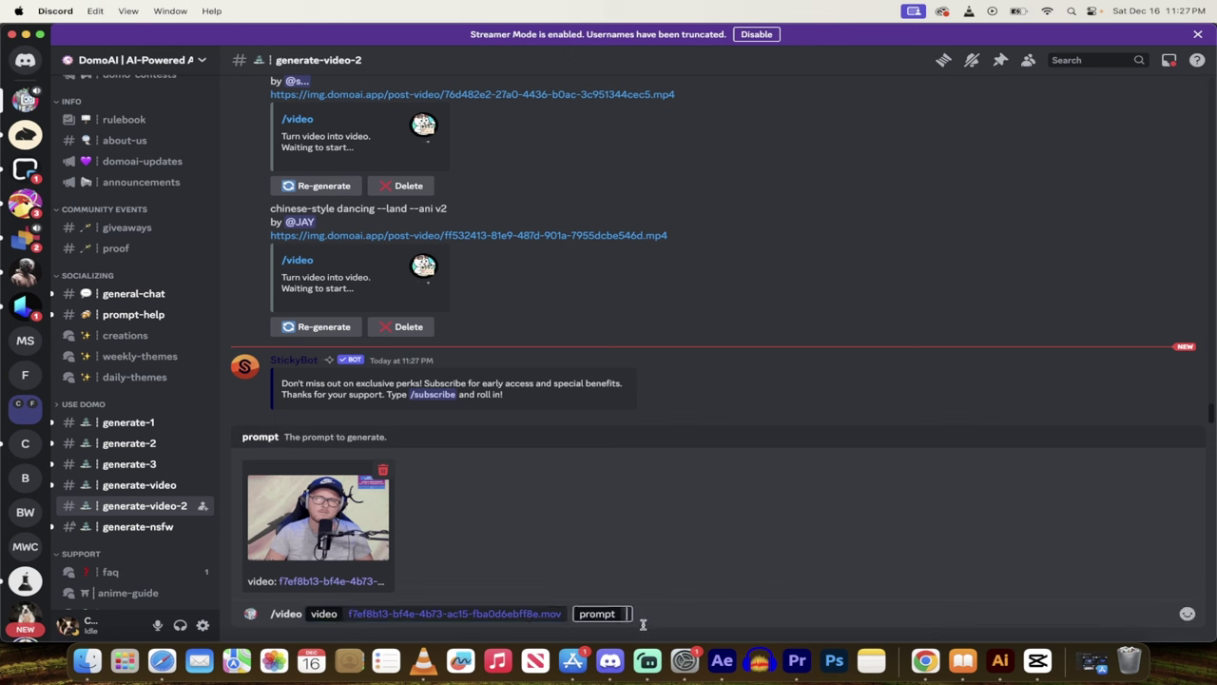
text(anime studio)
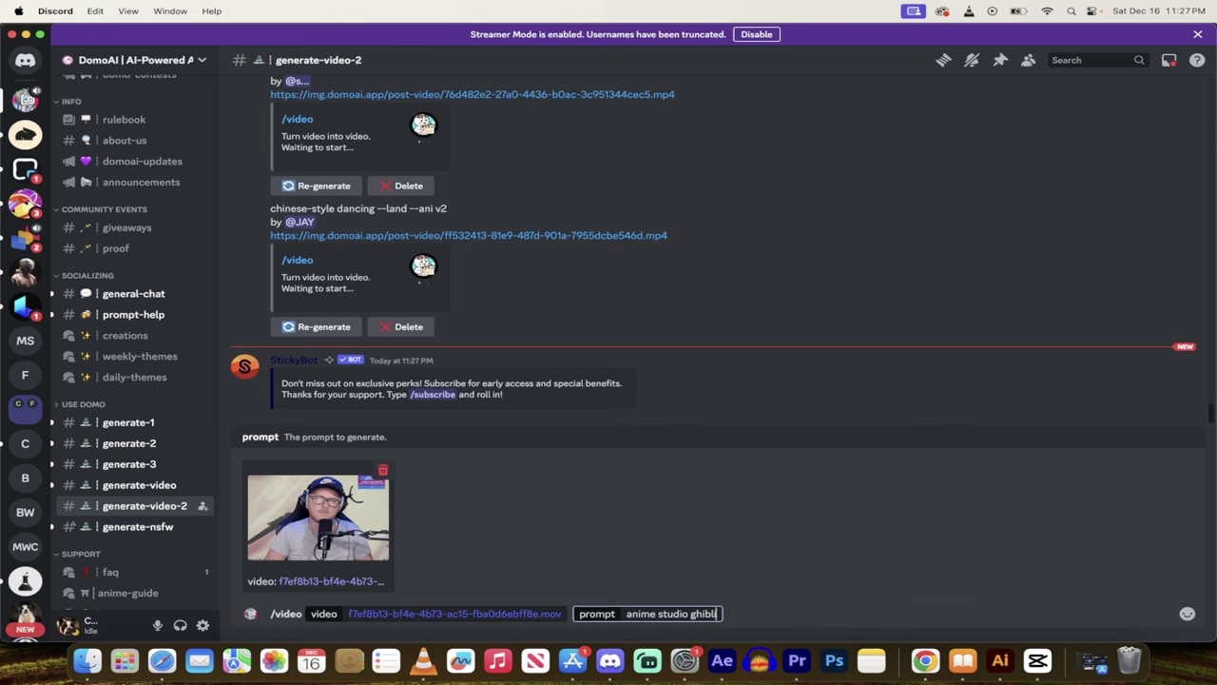
text( ghibli)
key(Return)
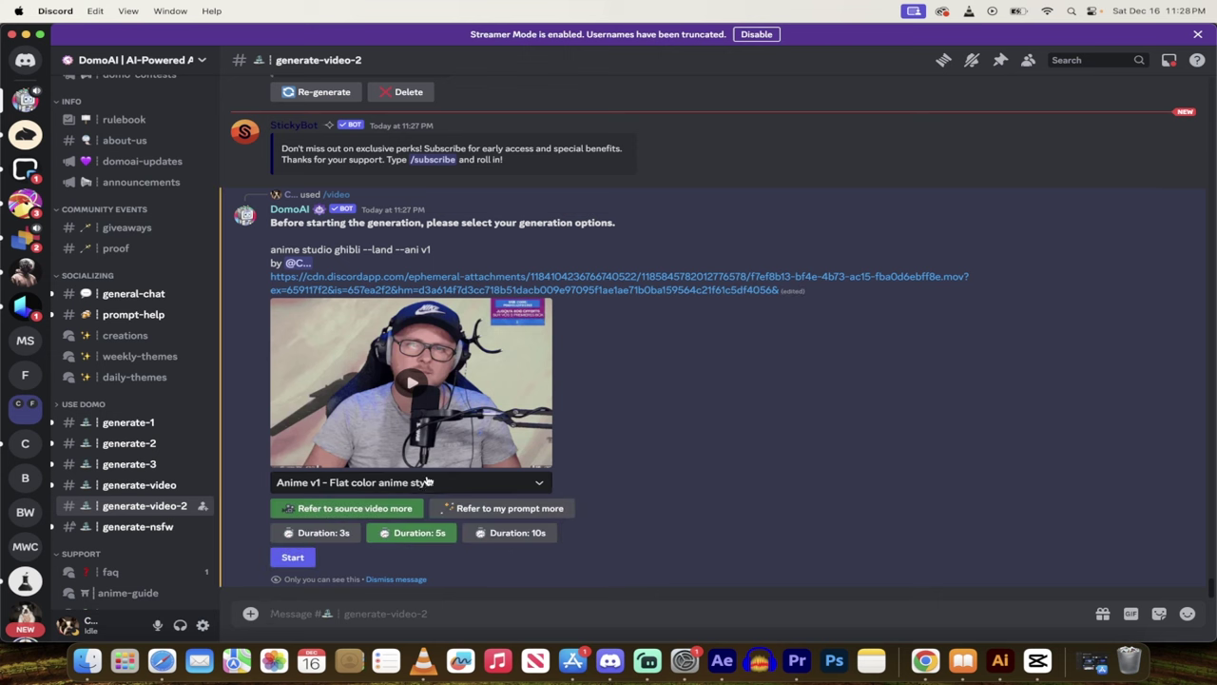
Choose the "Illustration v2 - Comic style" model for the submitted video and start the generation
click(424, 483)
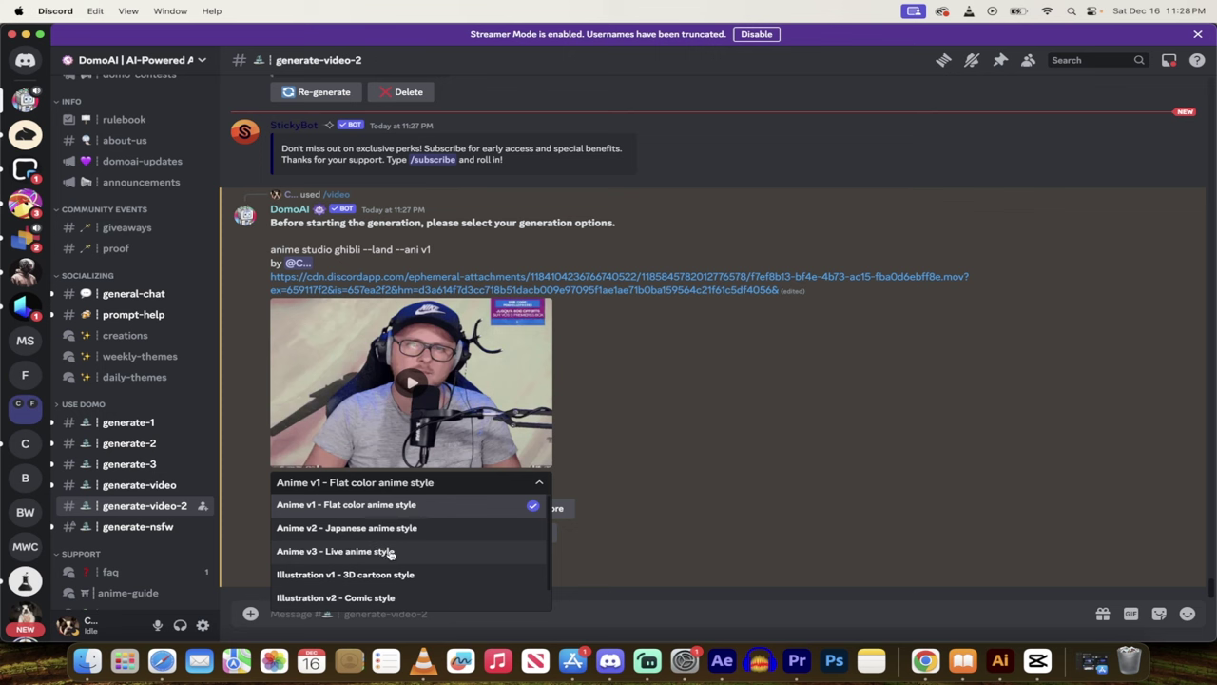
scroll(409, 556, down, 1)
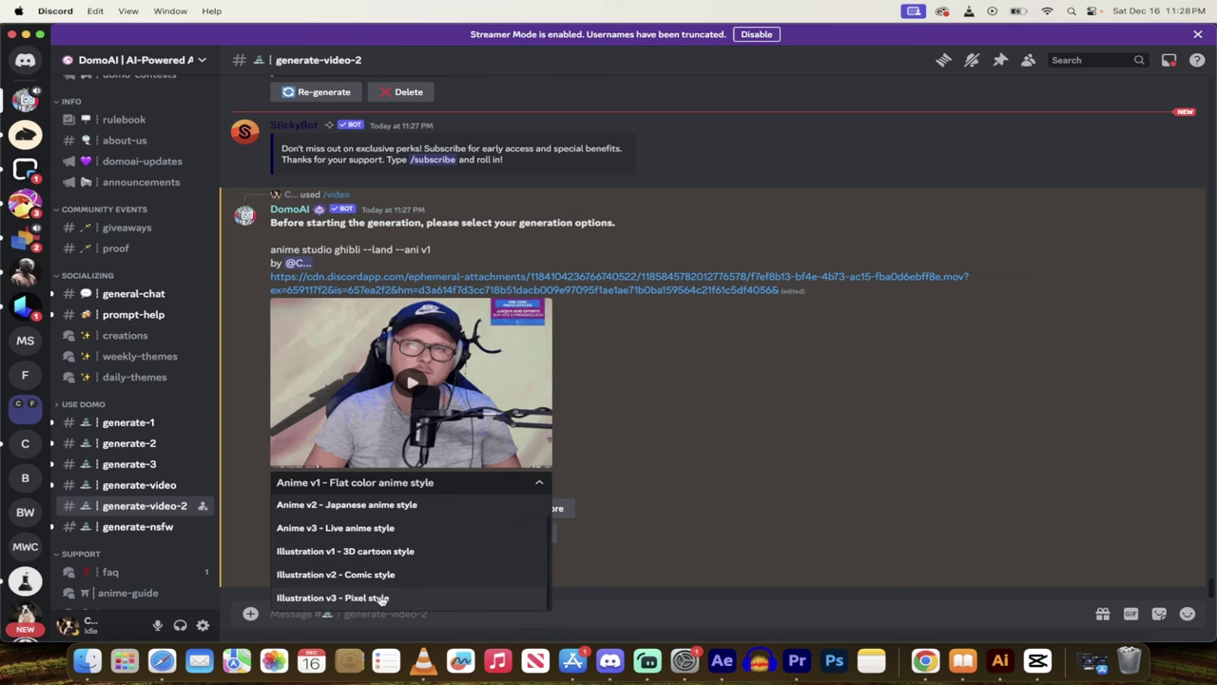
click(338, 574)
click(298, 559)
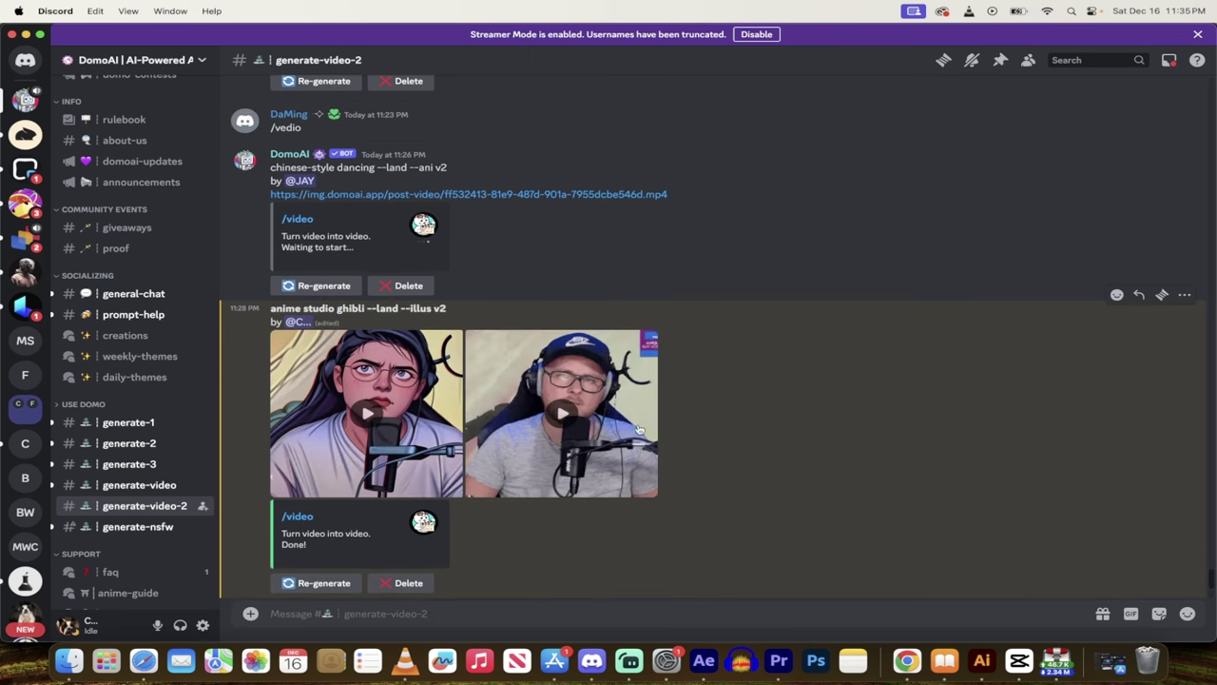
Play the "anime studio ghibli --land --illus v2" post's source clip with the sound muted, and its comic-style version
click(564, 415)
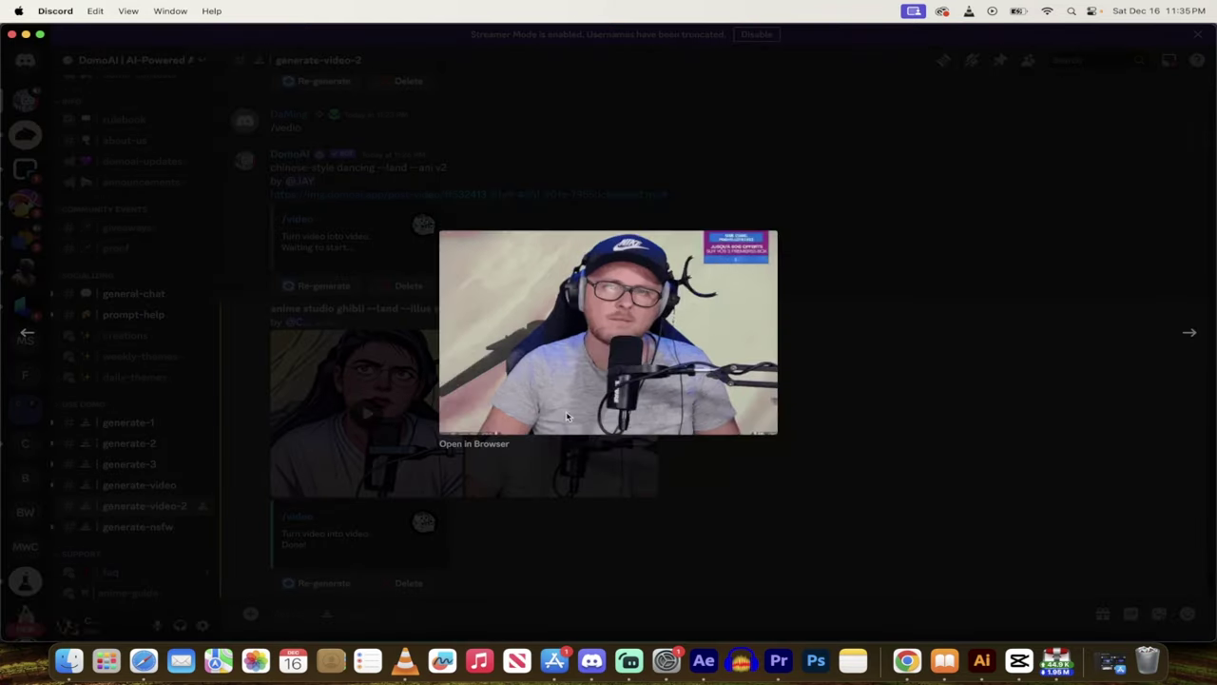
click(742, 424)
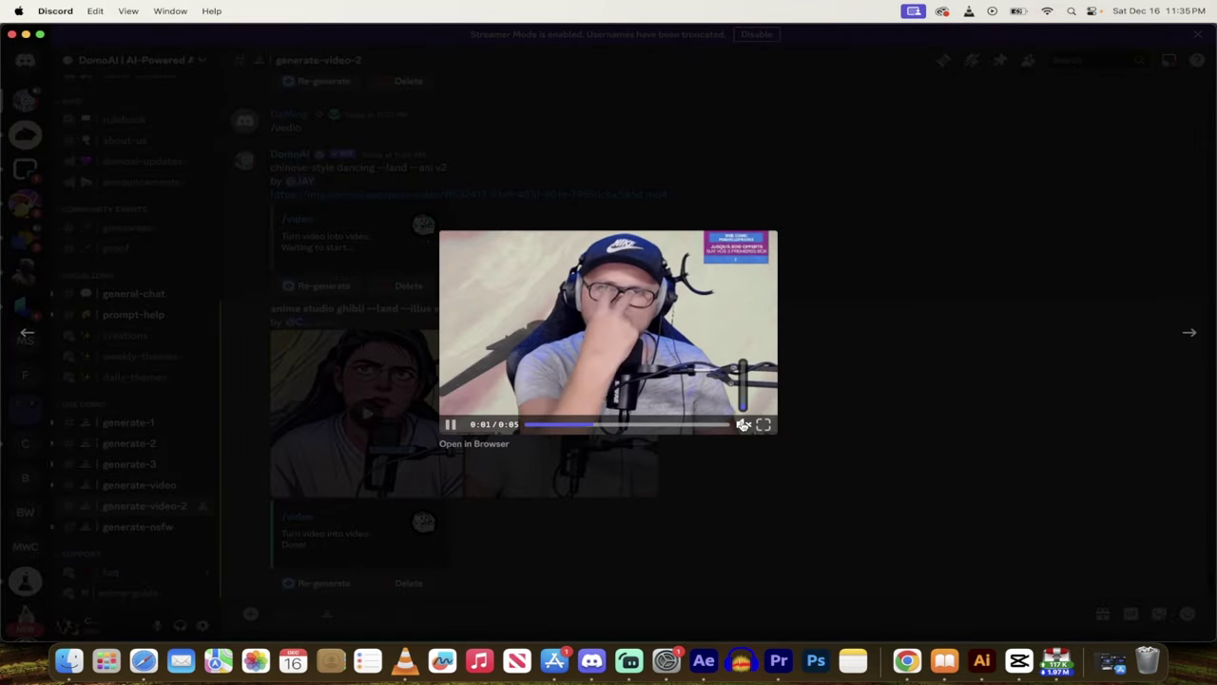
click(451, 424)
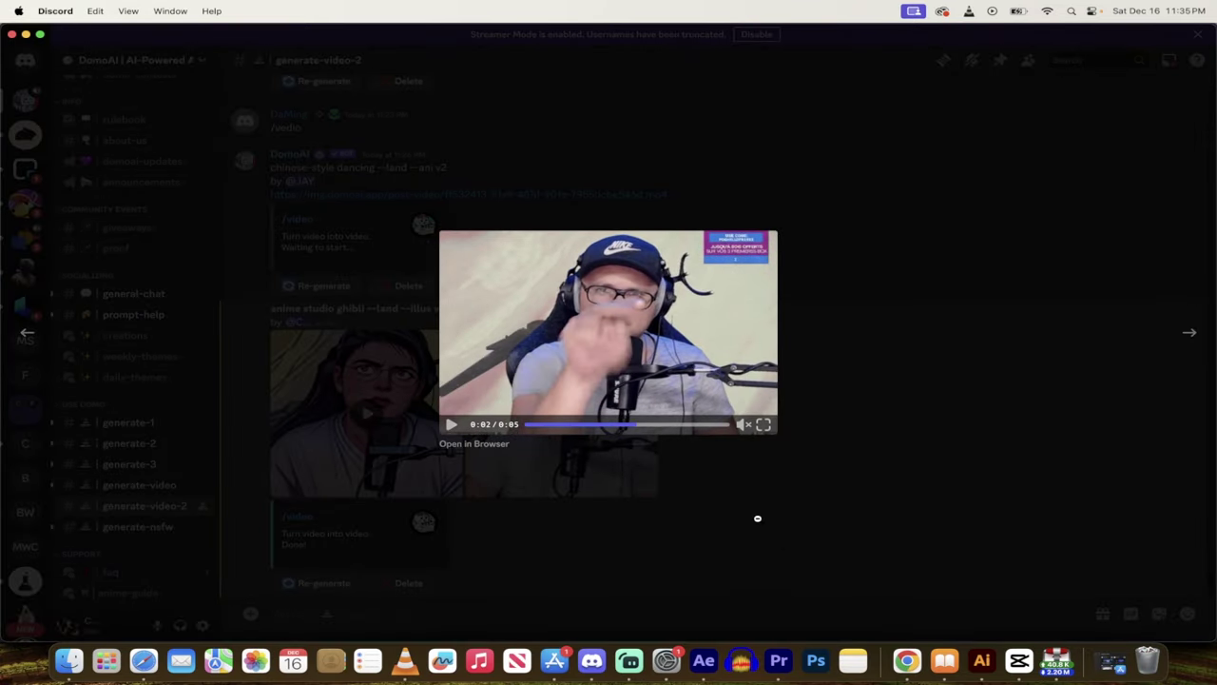
click(755, 517)
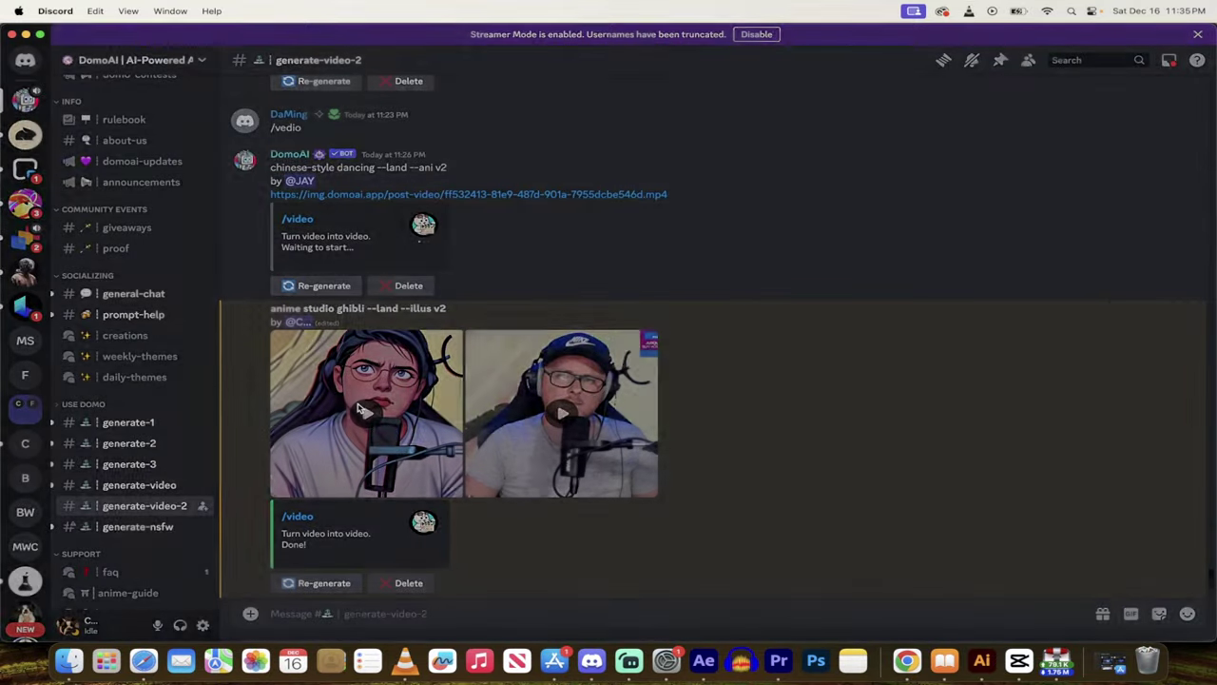
click(363, 410)
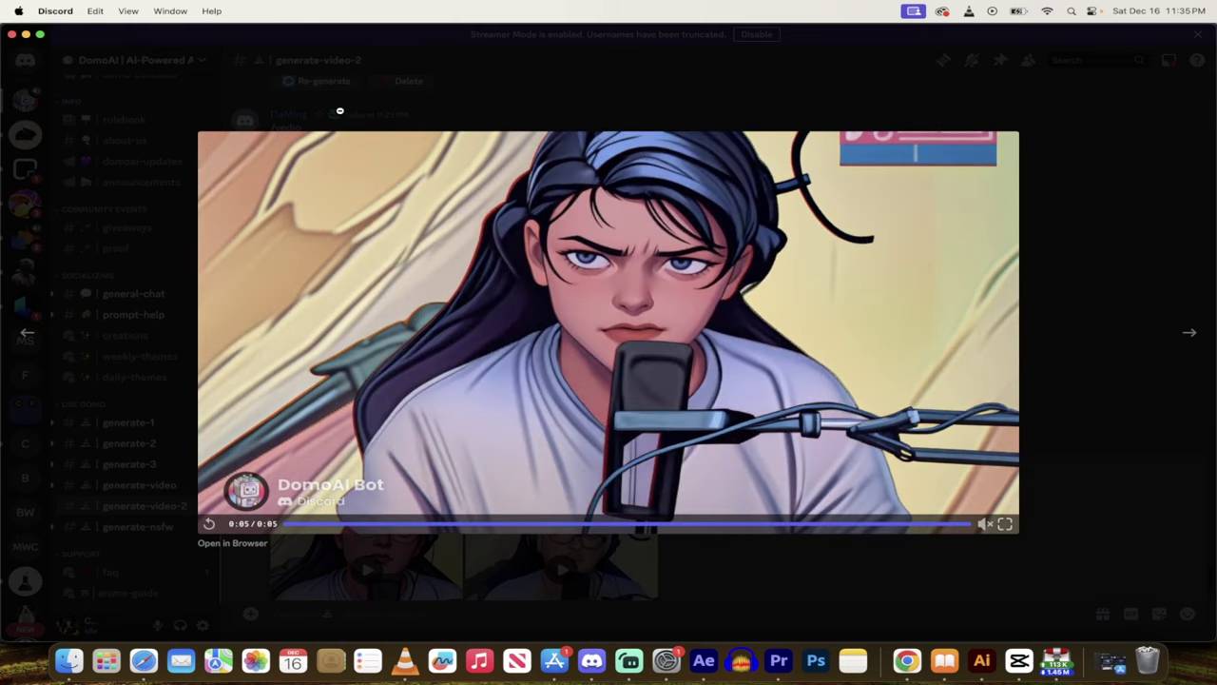
click(339, 112)
Play the anime version in the neighbouring "chinese-style dancing --land --ani v2" post and close it
scroll(452, 297, down, 2)
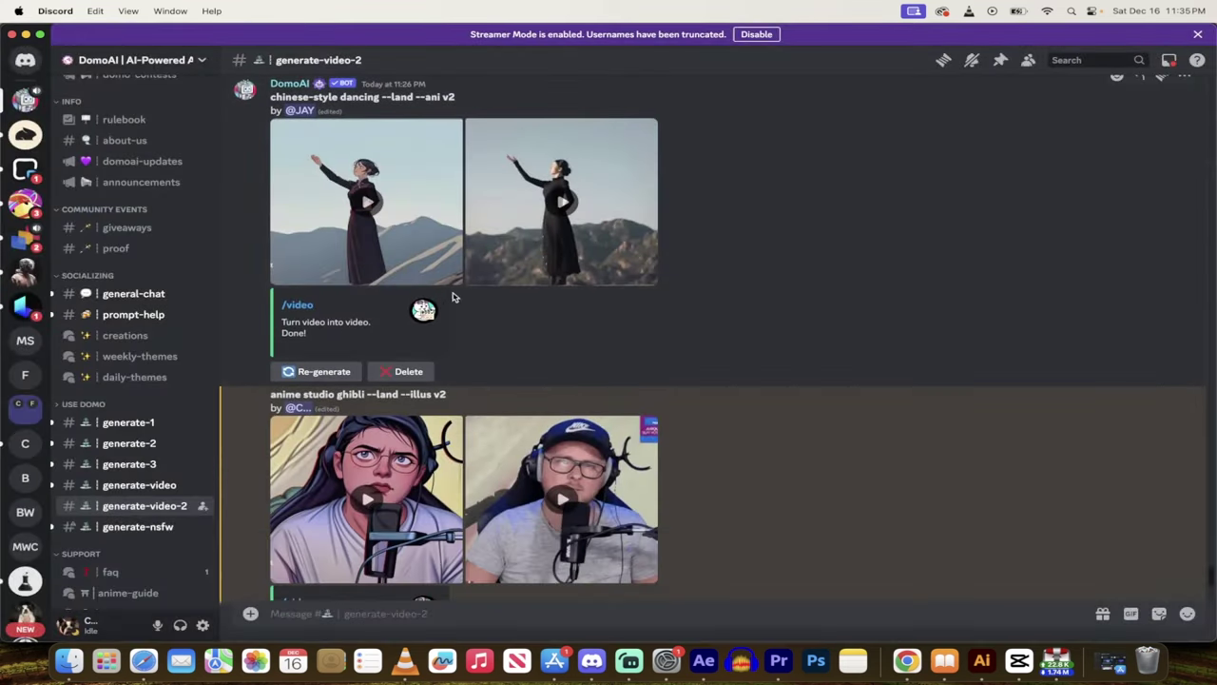
click(377, 209)
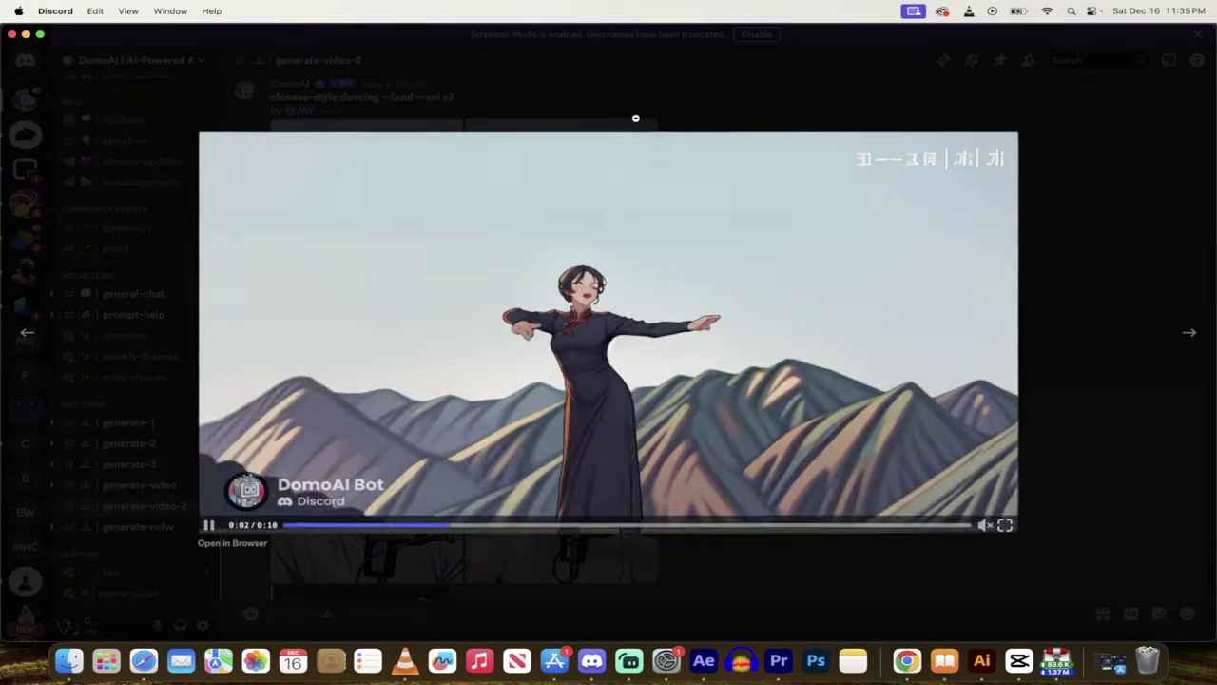
click(631, 109)
scroll(618, 147, up, 1)
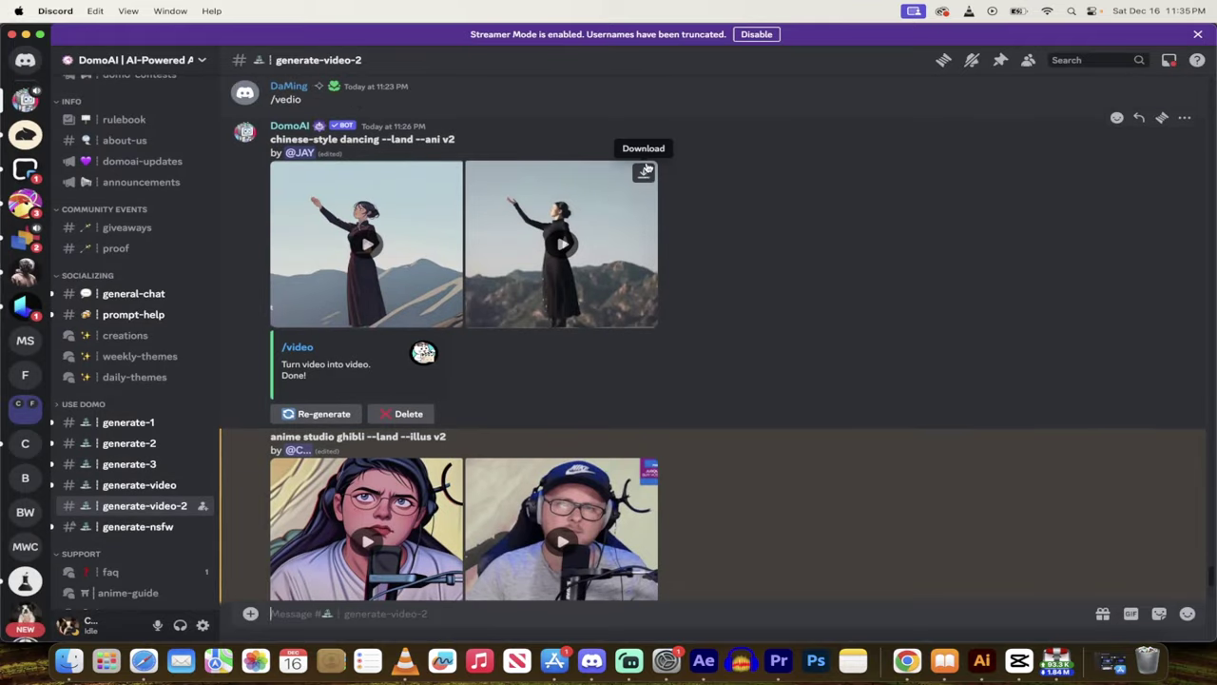